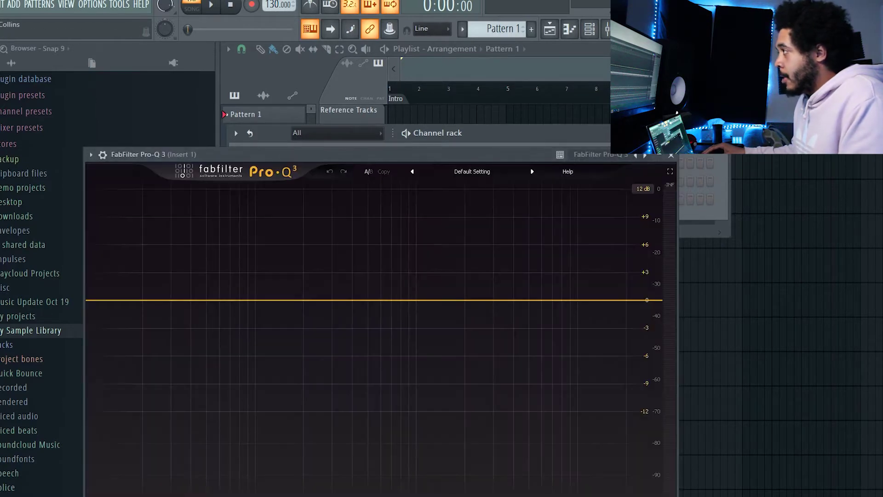
Step: Toggle the mixer with F9 and reposition the Pro-Q 3 window, leaving the mixer open on Insert 1
key(F9)
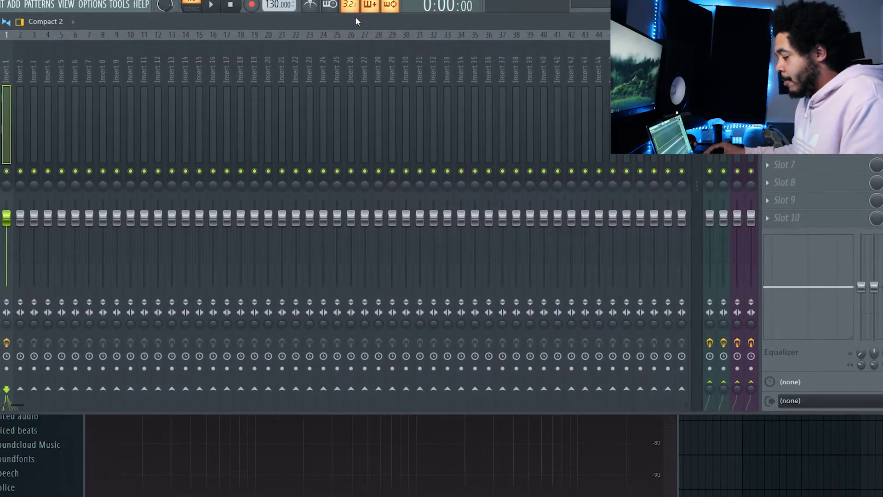
click(557, 468)
drag(451, 158, 499, 62)
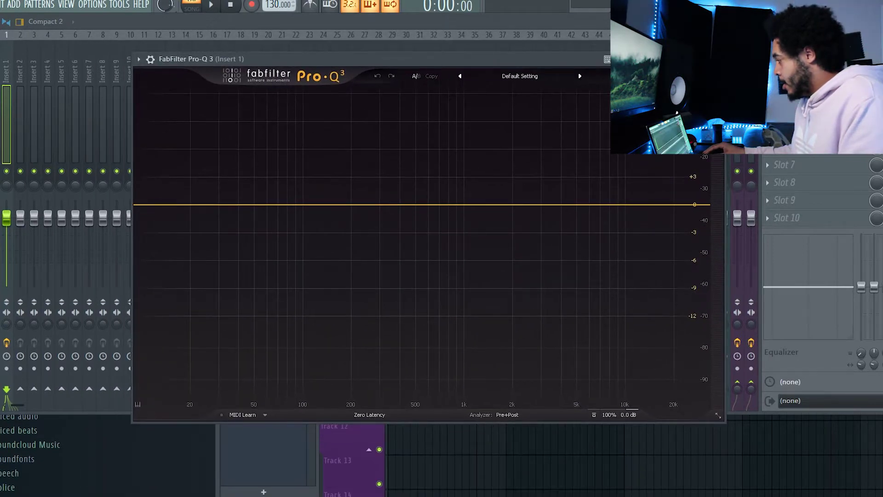
key(F9)
drag(517, 63, 579, 75)
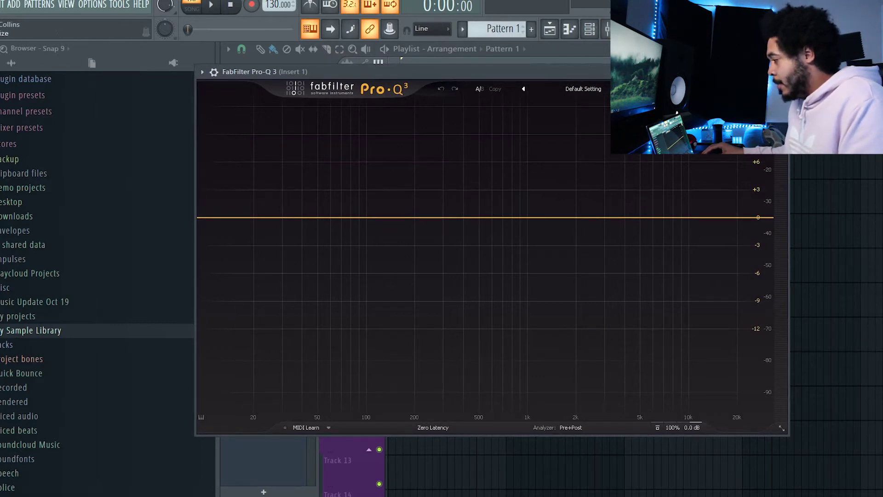
key(F9)
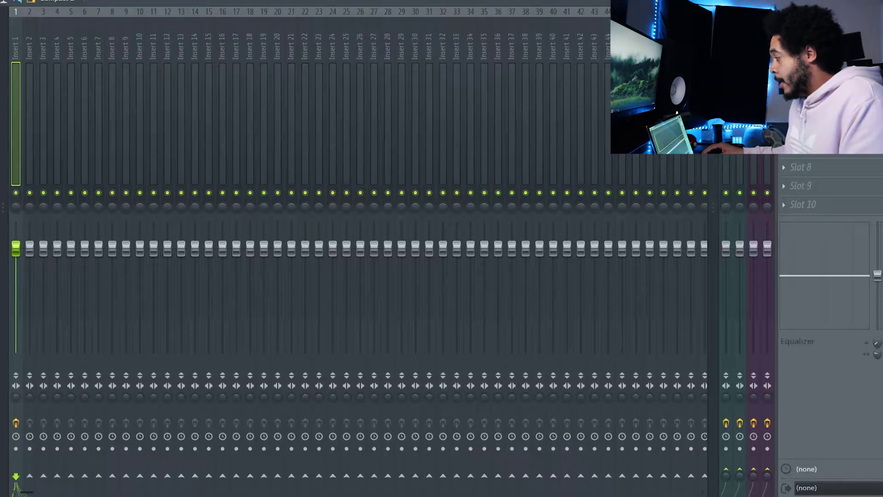
key(F9)
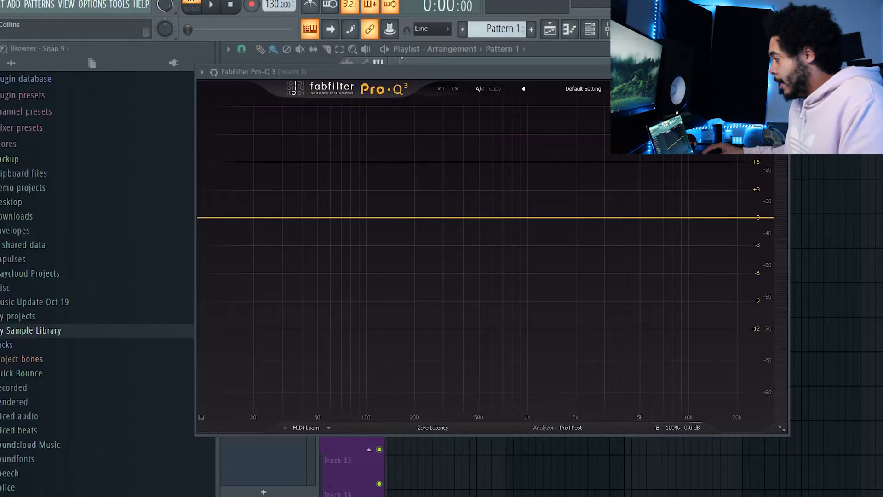
key(F9)
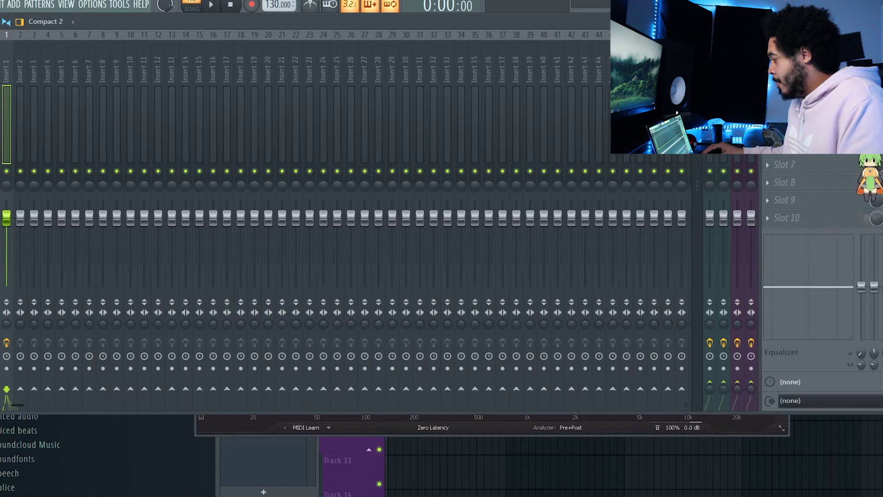
click(786, 146)
Step: Load Filter > Fruity Parametric EQ 2 into an empty slot on Insert 1
mouse_move(744, 189)
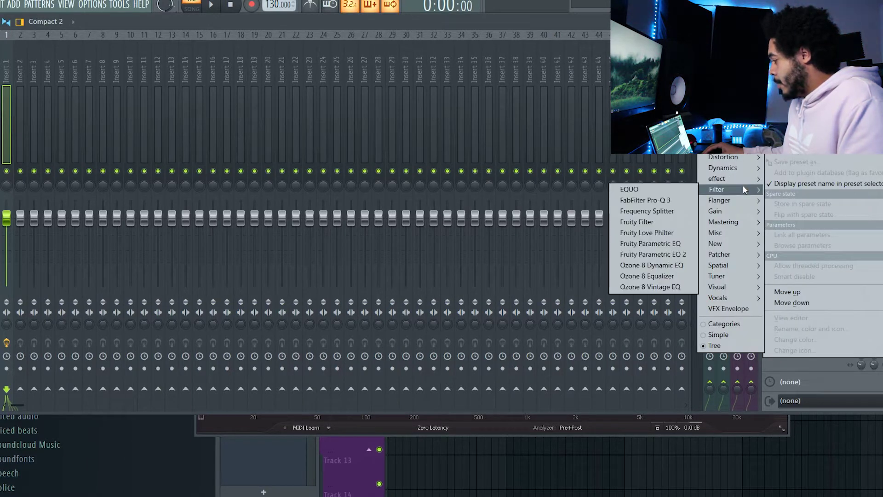
click(674, 257)
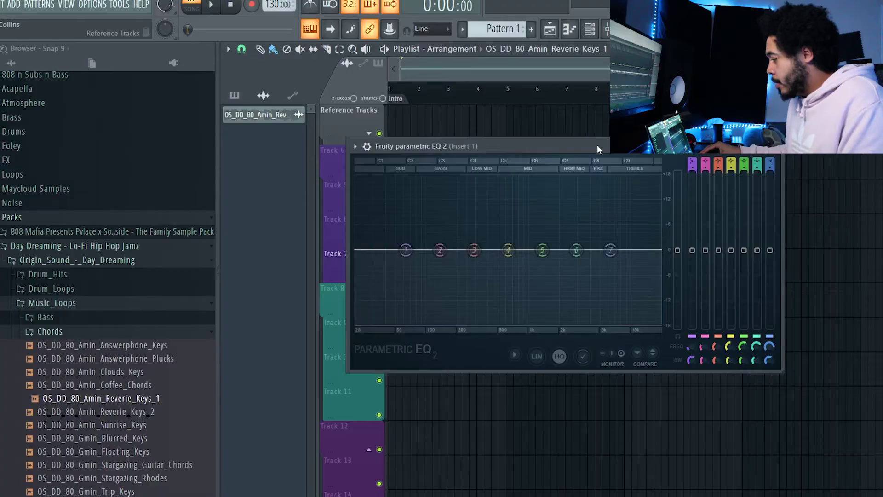
Step: Move the Reverie_Keys_1 clip from Track 7 to Track 4 and play the song
drag(597, 144, 628, 323)
drag(478, 263, 445, 152)
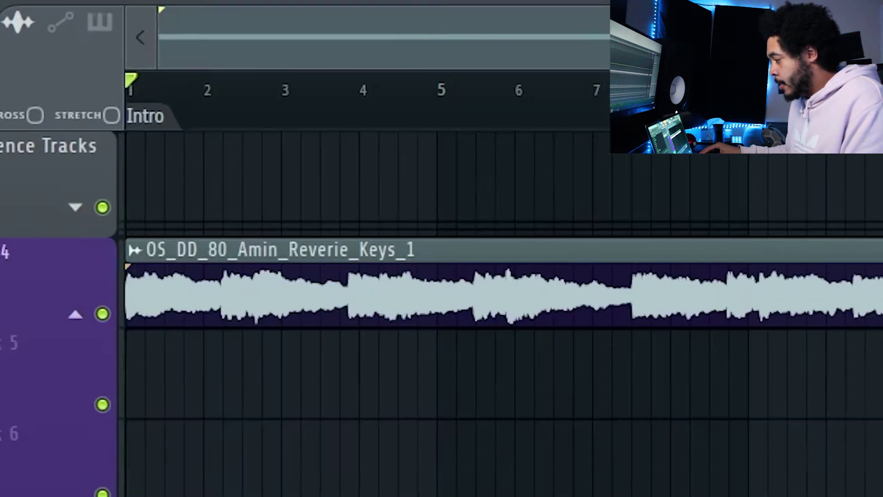
key(space)
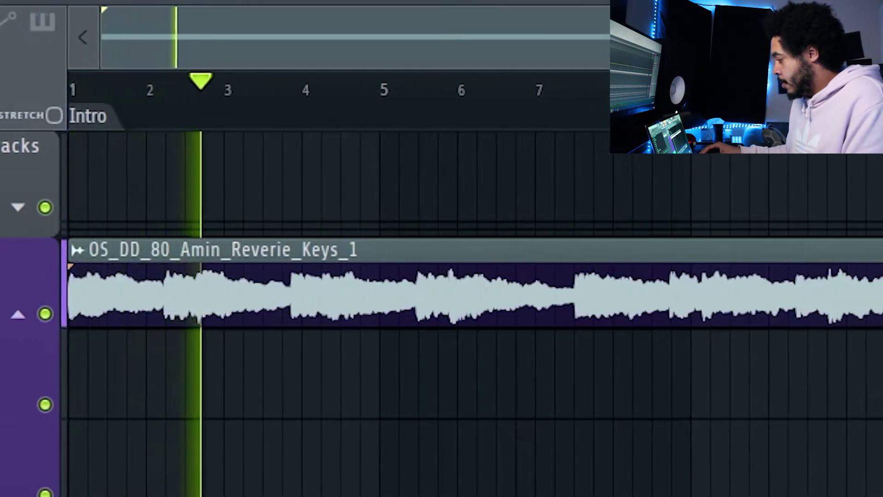
drag(525, 494, 516, 440)
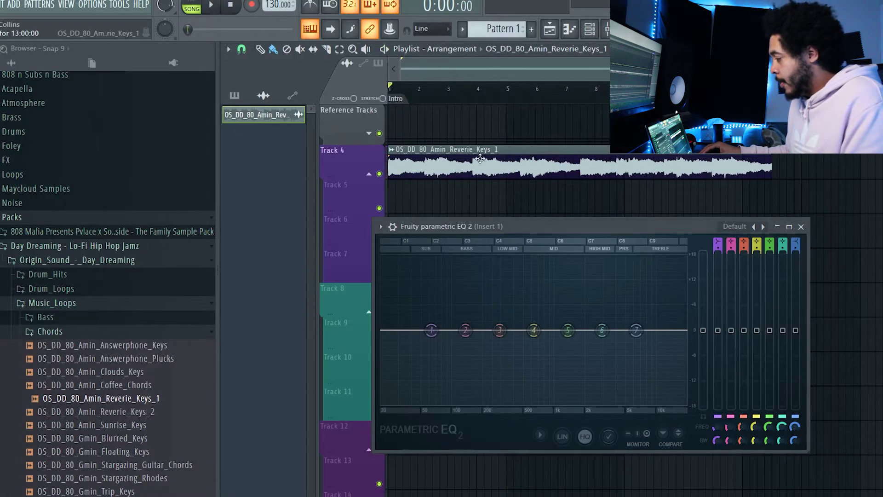
double_click(479, 158)
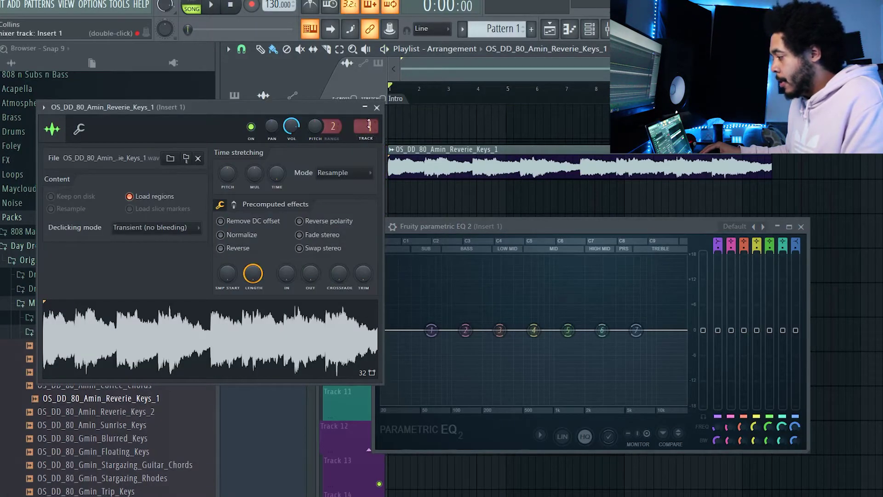
Step: Close the keys' channel settings and play the loop so Parametric EQ 2 shows its spectrum
click(377, 108)
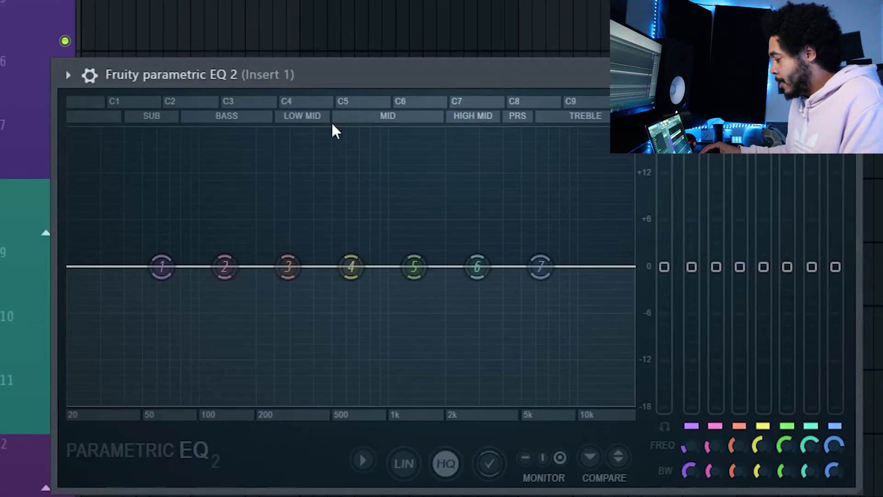
key(space)
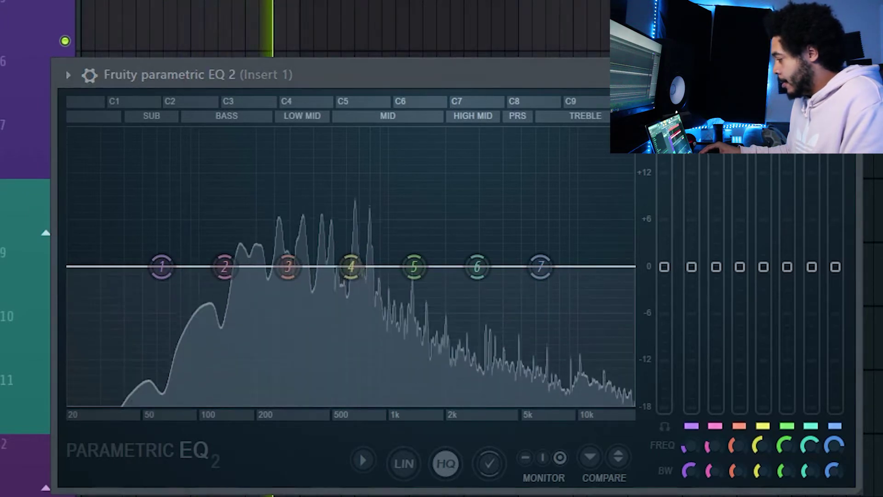
mouse_move(380, 292)
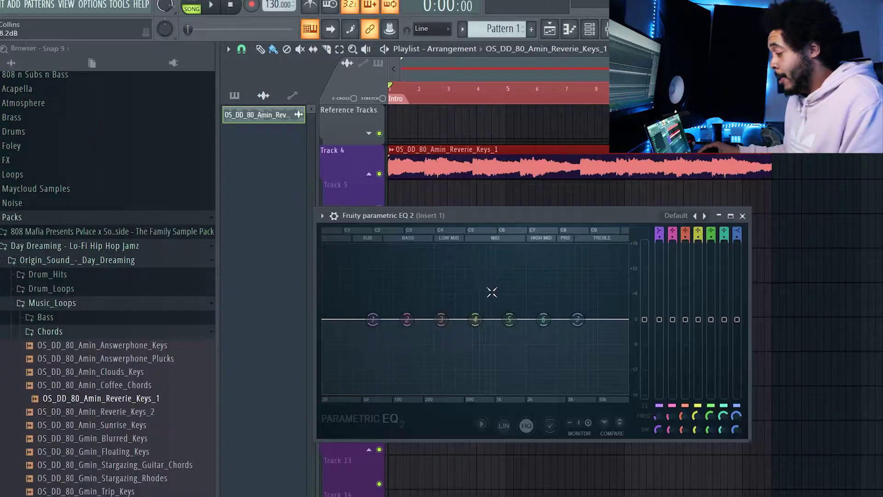
key(space)
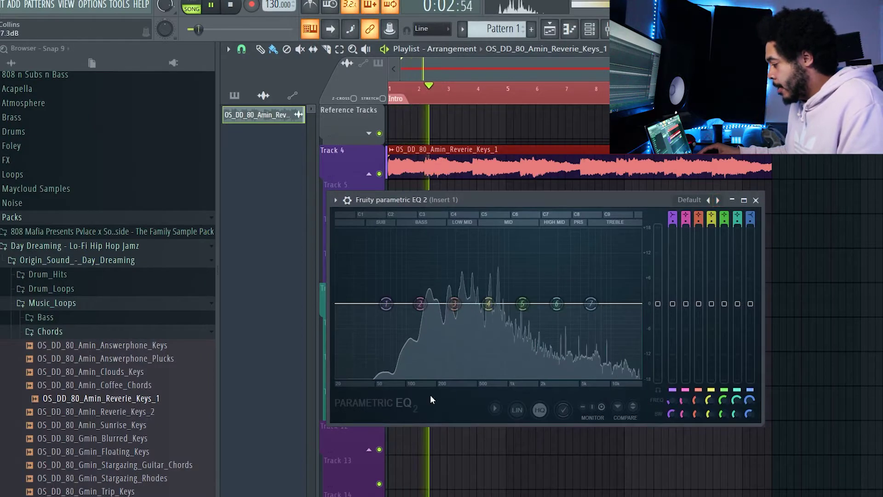
Step: Try toggling the keys EQ's Heatmap and other display options from its Options menu
click(494, 408)
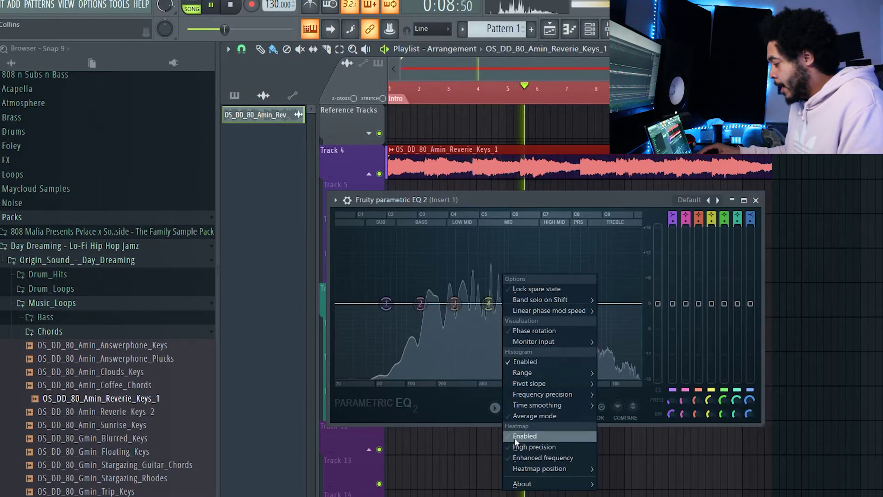
click(462, 401)
key(space)
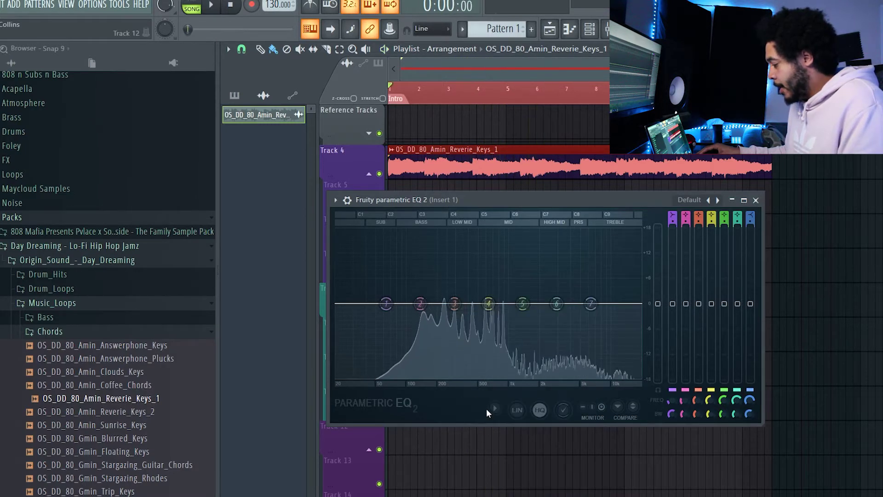
click(493, 408)
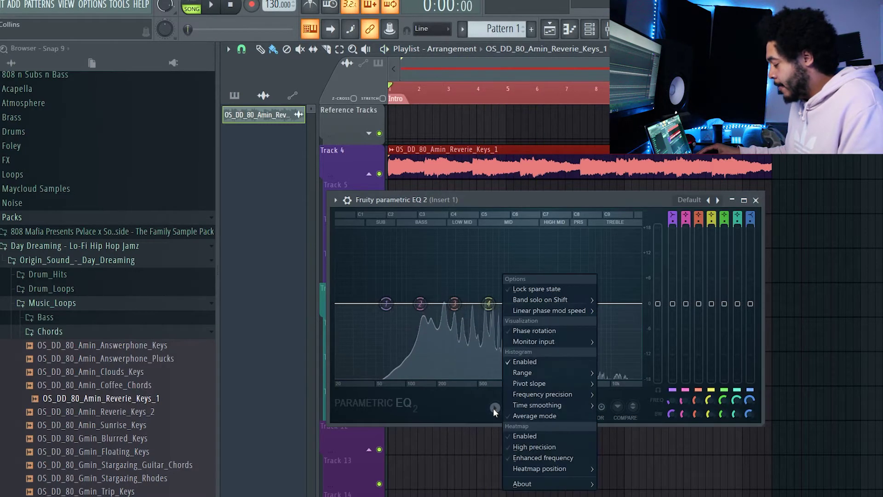
click(512, 436)
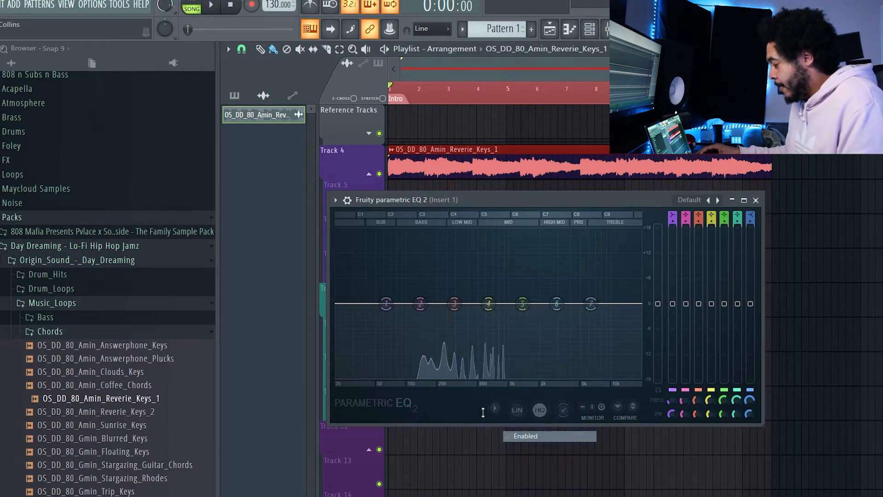
click(494, 408)
click(513, 360)
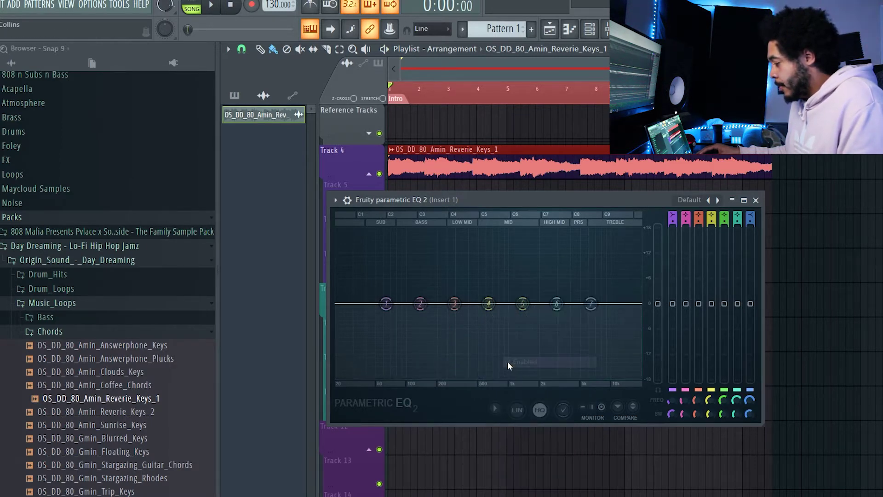
key(space)
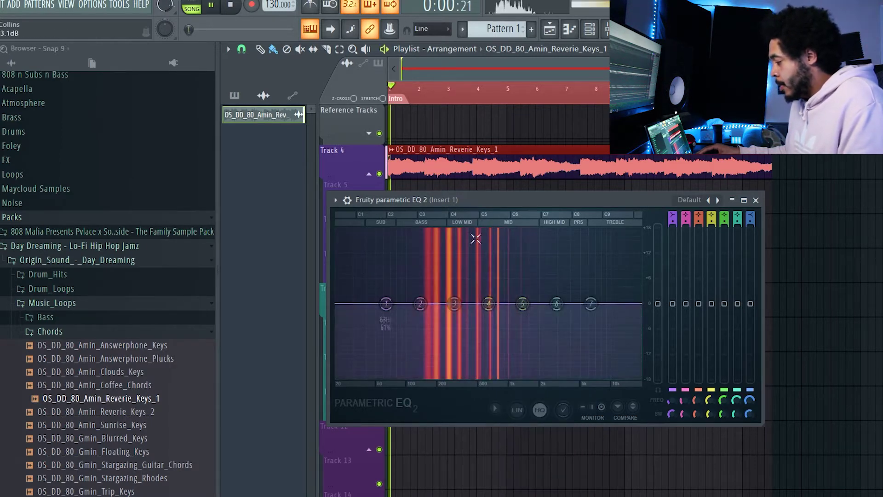
Step: Enable the Histogram and Heatmap, and set the Heatmap position to Bottom
click(495, 407)
click(508, 437)
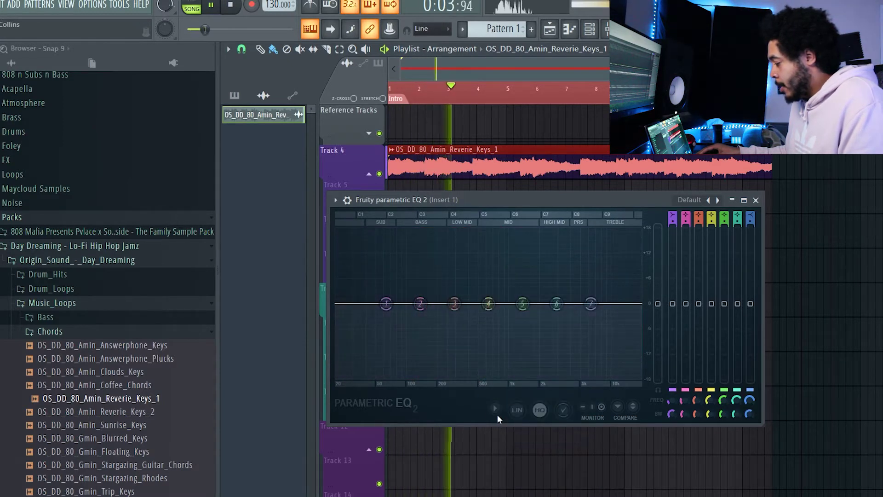
click(495, 407)
click(524, 361)
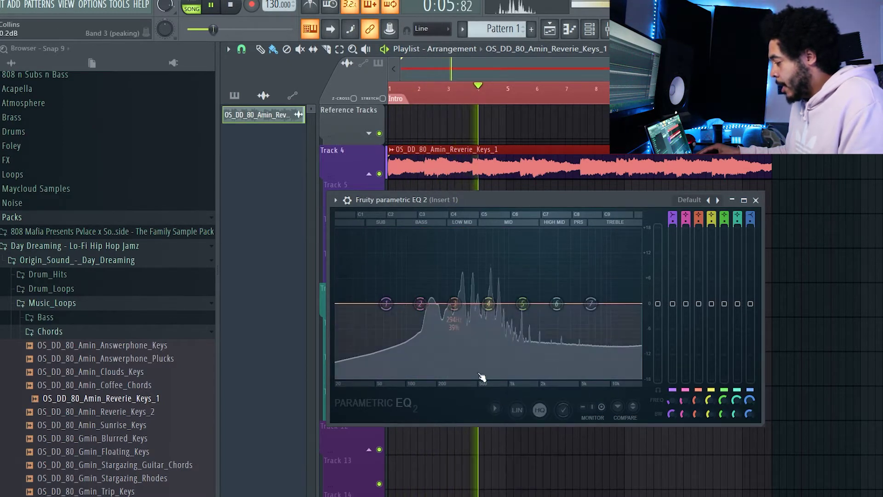
click(496, 407)
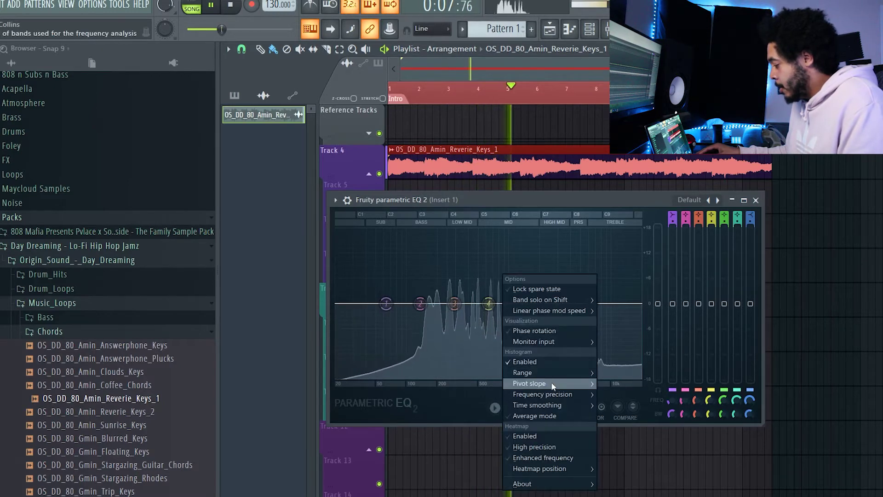
click(512, 435)
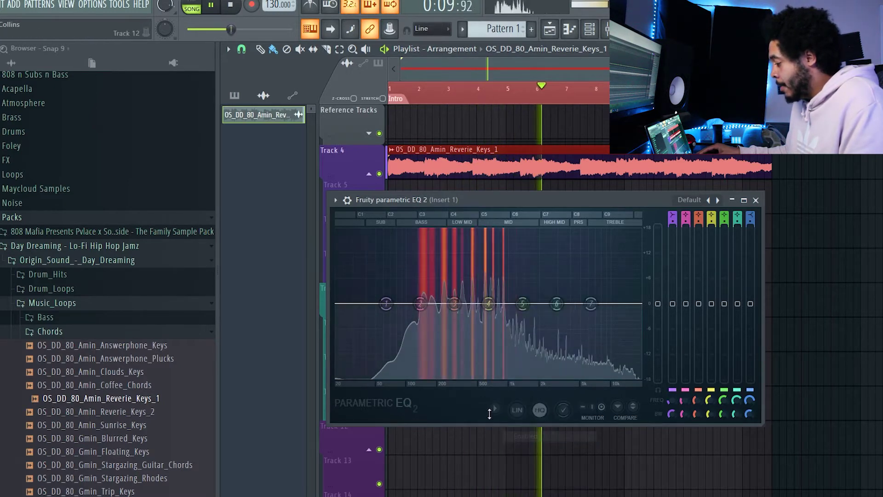
click(495, 408)
mouse_move(552, 468)
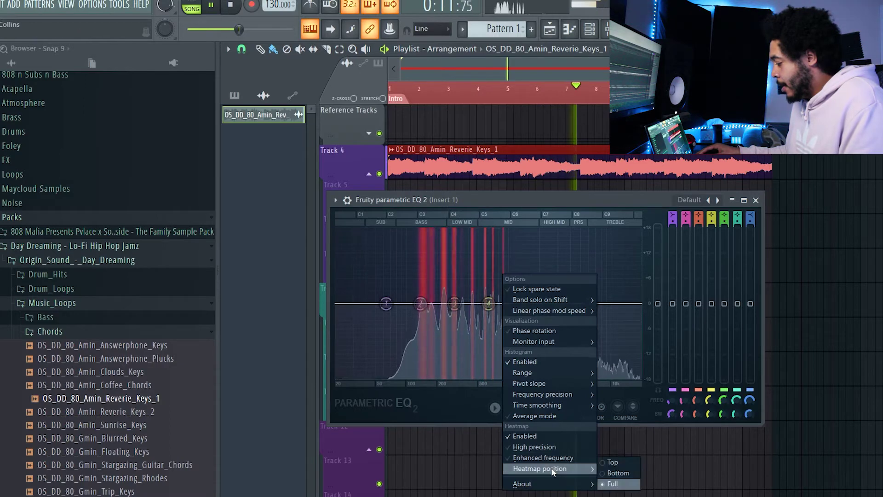
click(616, 473)
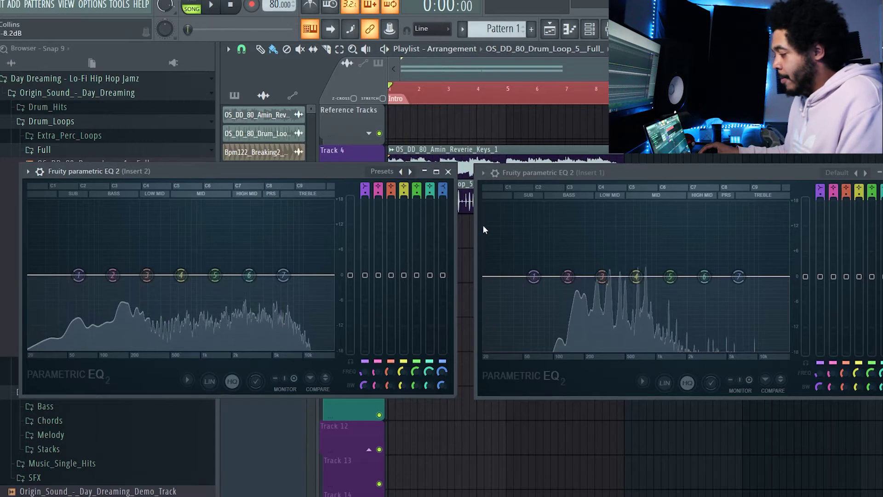
Step: Solo the drum loop on Track 5 and play it, placing both EQ windows side by side
drag(327, 179, 326, 247)
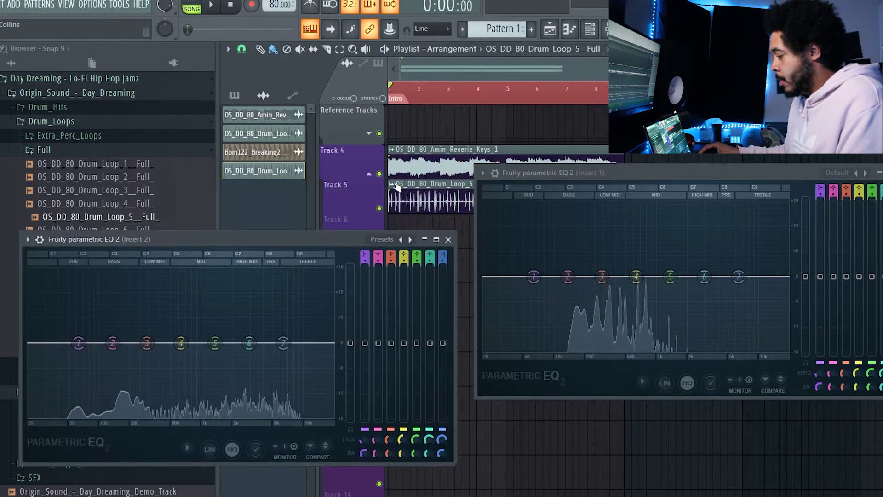
ctrl+click(379, 208)
key(space)
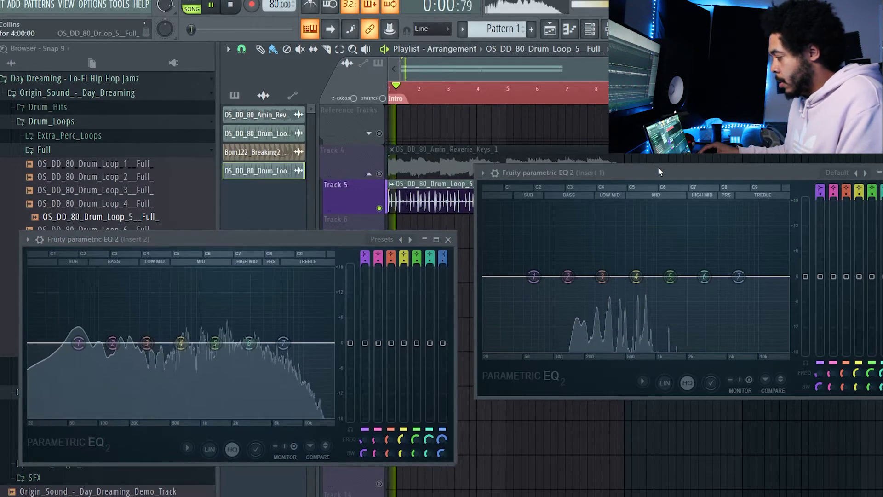
drag(658, 167, 649, 245)
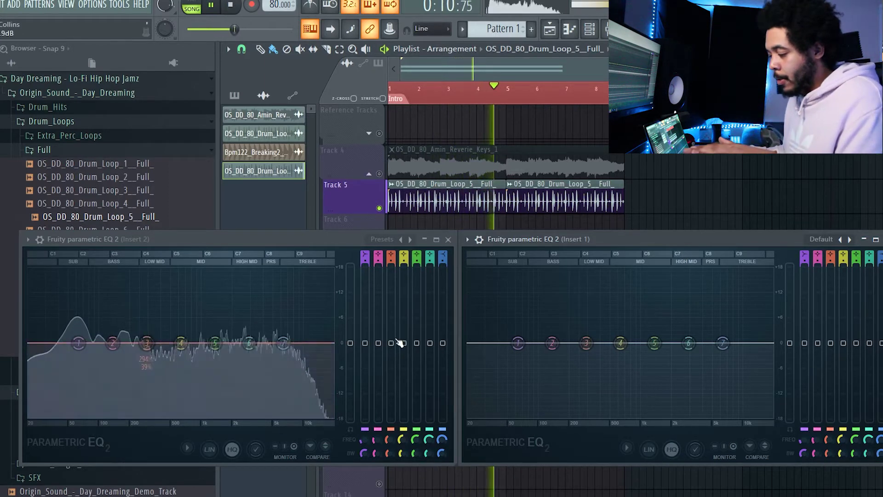
Step: Restore Track 5's row height and unmute the keys on Track 4
click(380, 176)
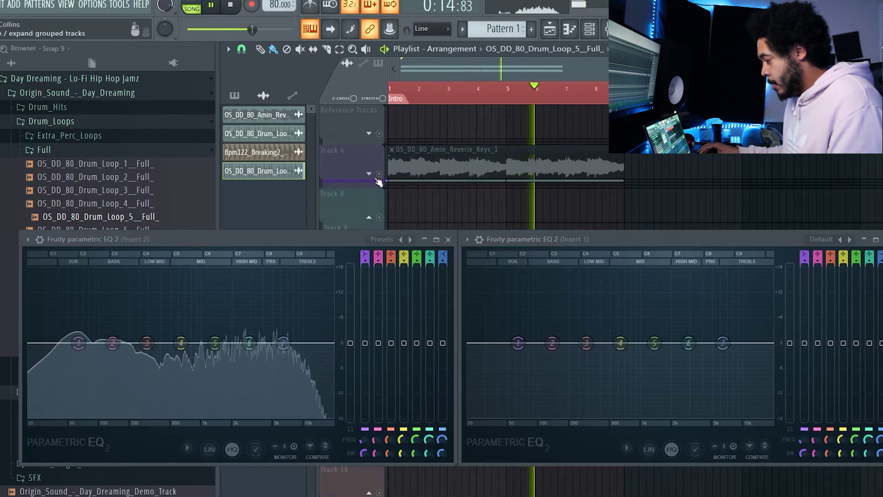
click(378, 182)
click(379, 173)
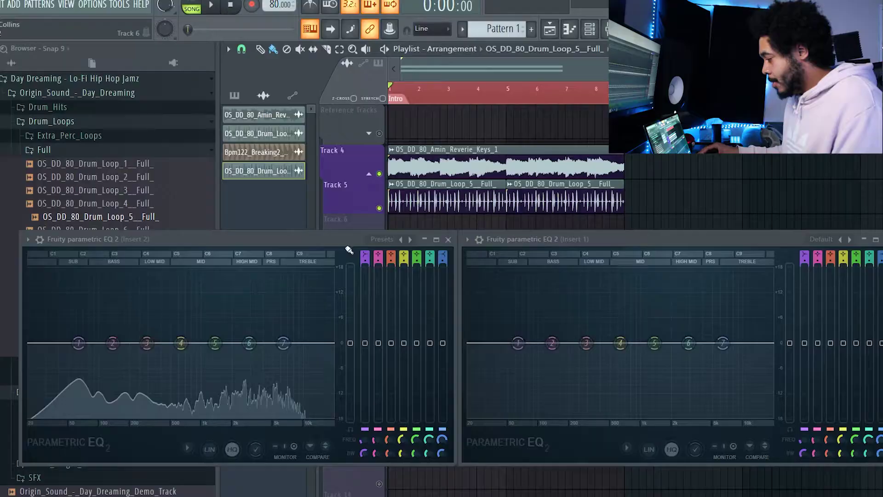
drag(318, 237, 303, 241)
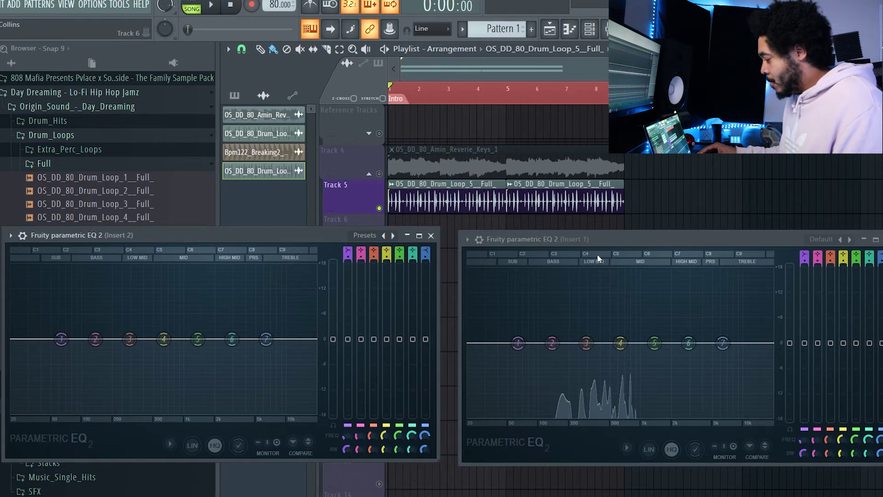
click(431, 236)
Step: Unmute the keys on Track 4 and play them with the drums, centring the keys EQ
drag(650, 240, 589, 245)
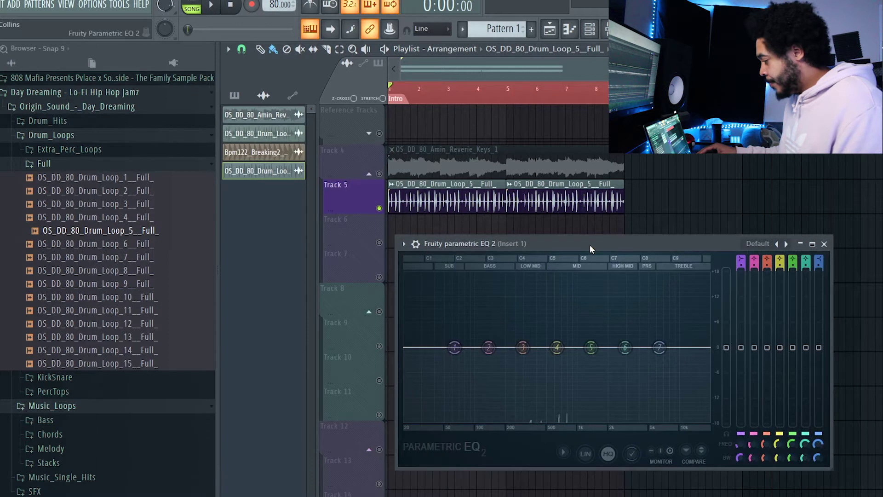
click(379, 174)
key(space)
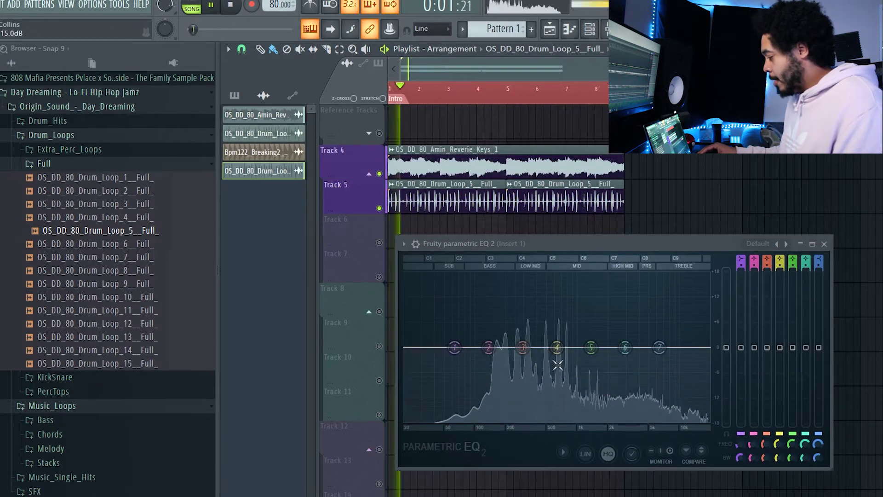
drag(603, 245, 589, 234)
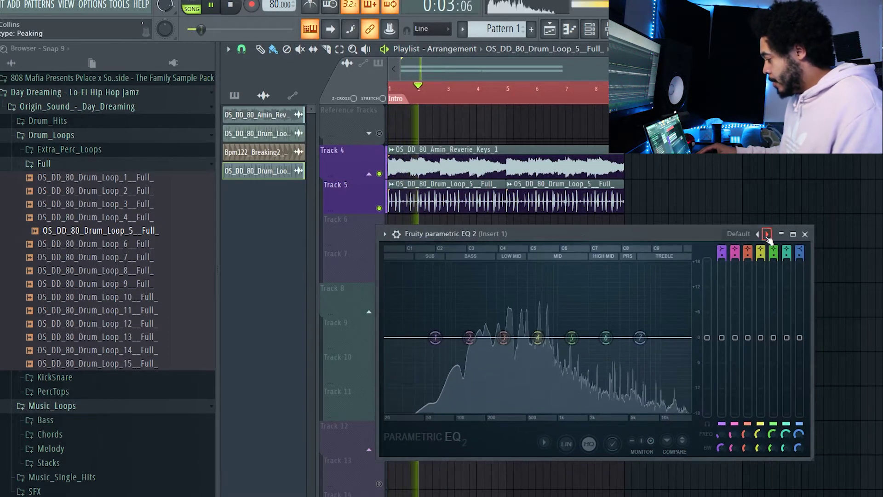
Step: Make the keys EQ's band 1 a High pass filter with a steep order
right_click(435, 338)
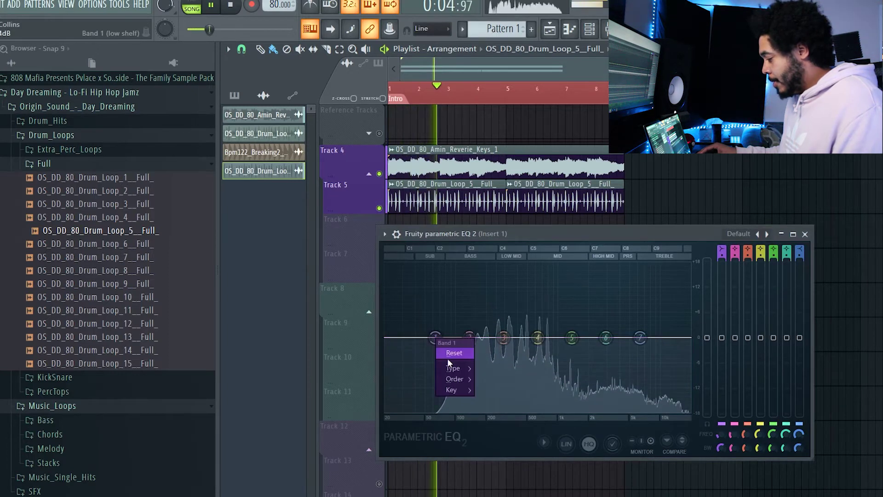
mouse_move(459, 367)
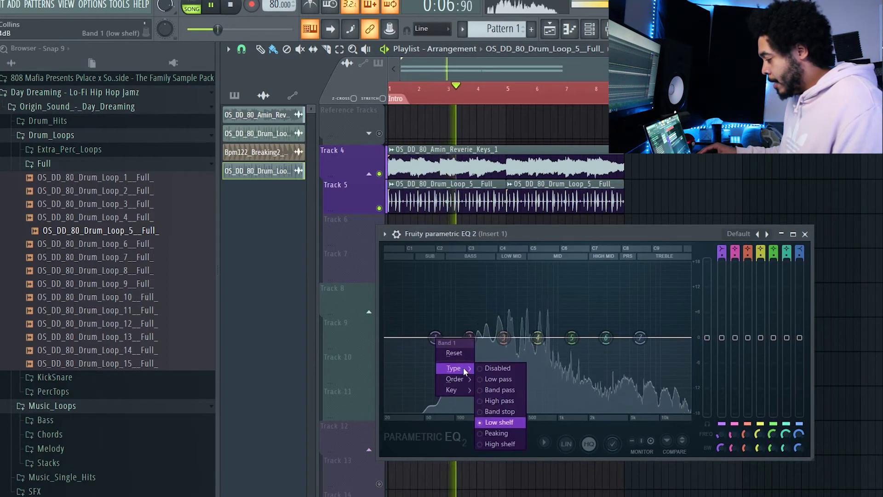
click(495, 401)
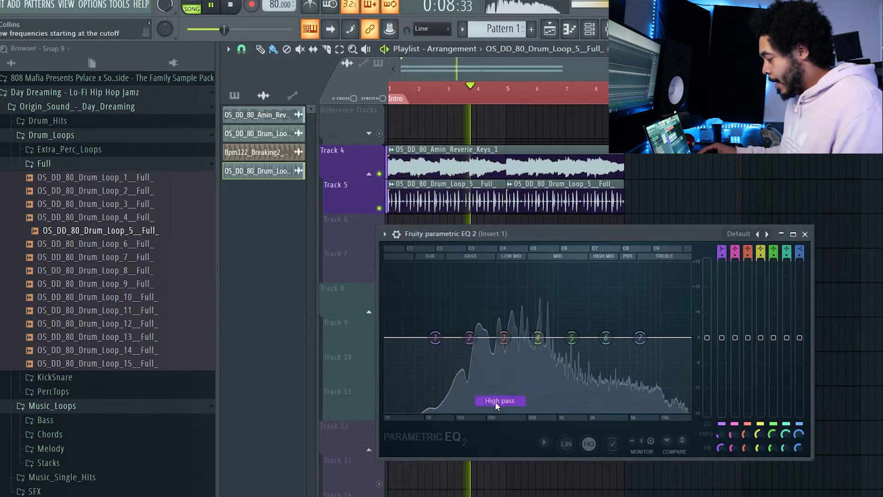
right_click(436, 342)
mouse_move(462, 380)
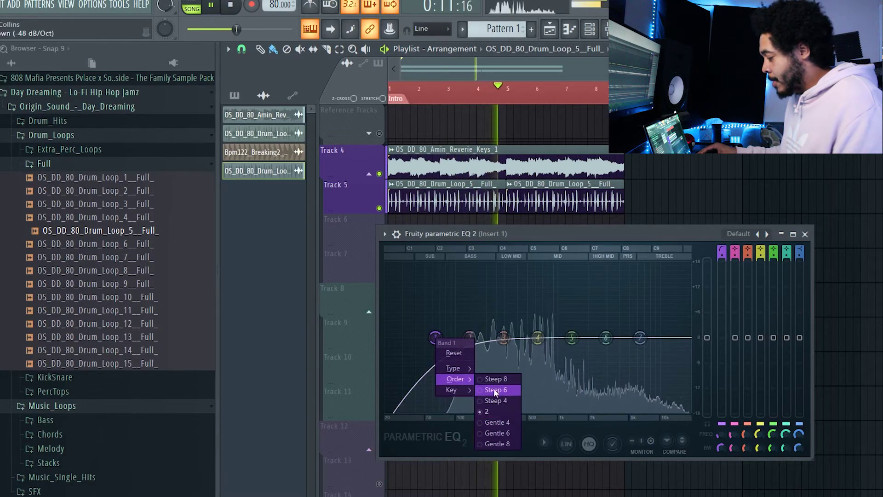
click(493, 390)
Step: Drag the high-pass cutoff up to about 233 Hz, then settle it around 206 Hz
drag(435, 337, 488, 337)
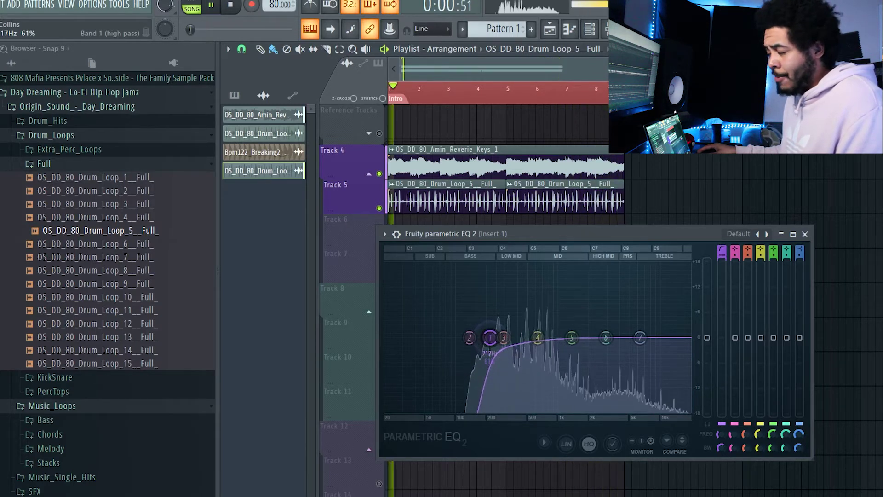
drag(490, 337, 504, 337)
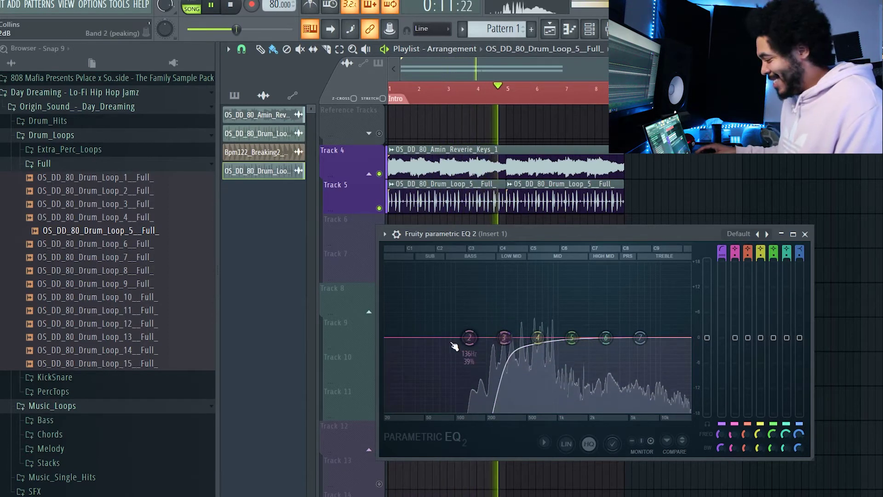
drag(504, 338, 502, 337)
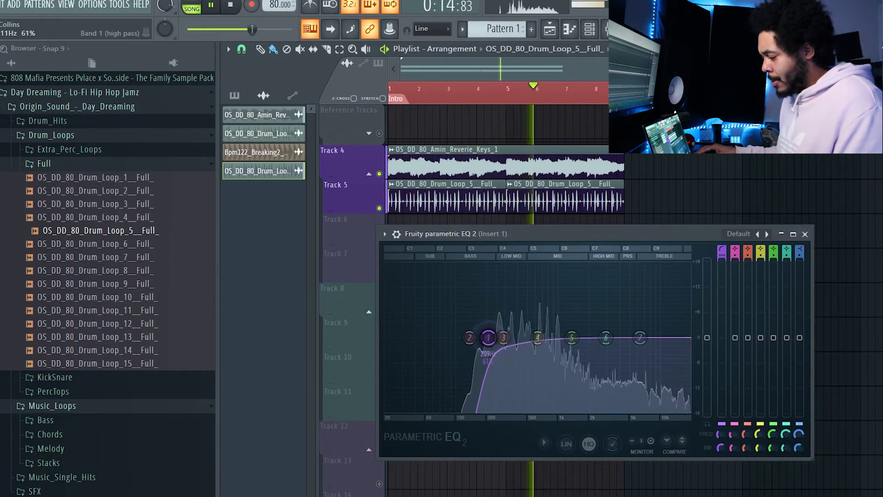
drag(488, 337, 487, 337)
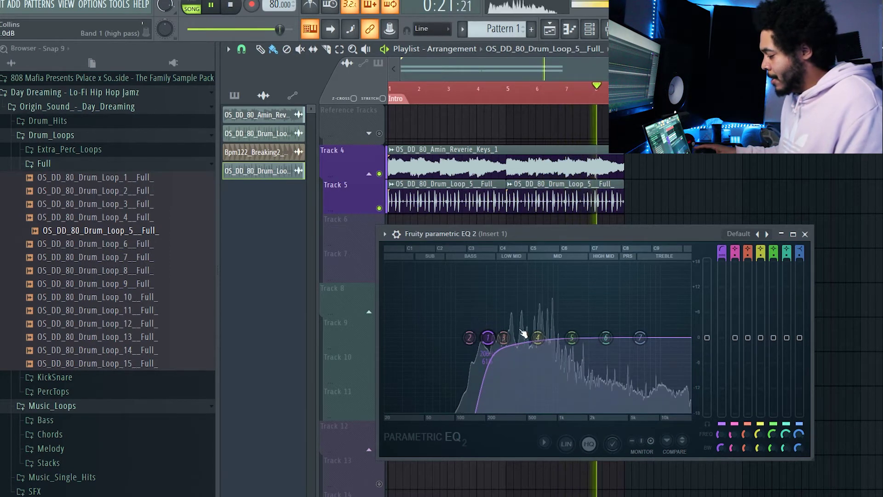
Step: Lift band 7's high shelf slightly to about 5677 Hz and bring up the mixer
drag(636, 334, 635, 331)
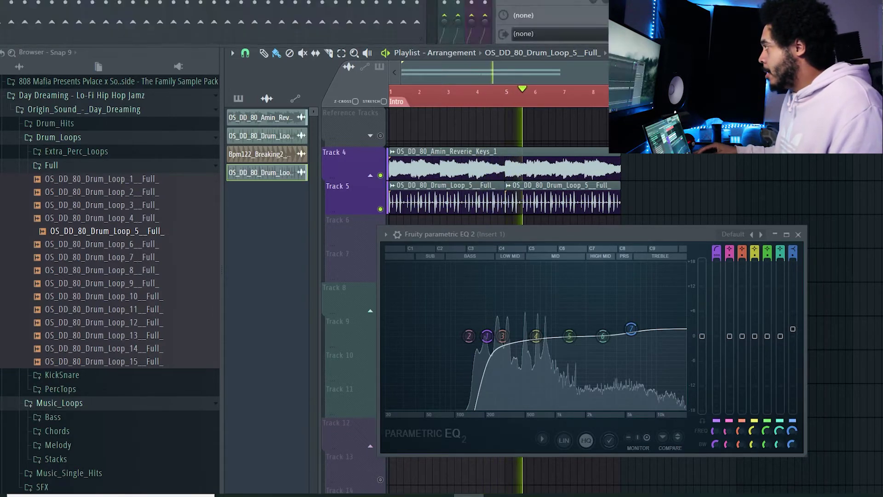
key(F9)
Step: Maximize the mixer, close it back to the playlist, and nudge the keys EQ window
double_click(440, 164)
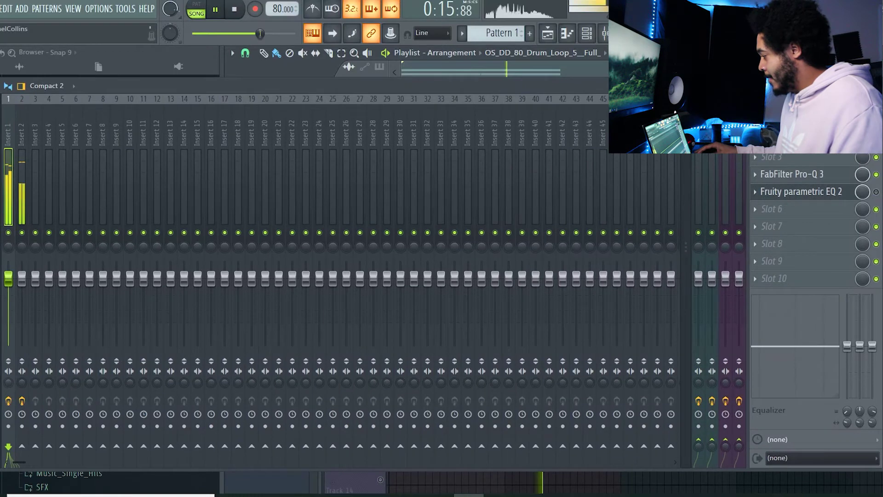
key(F9)
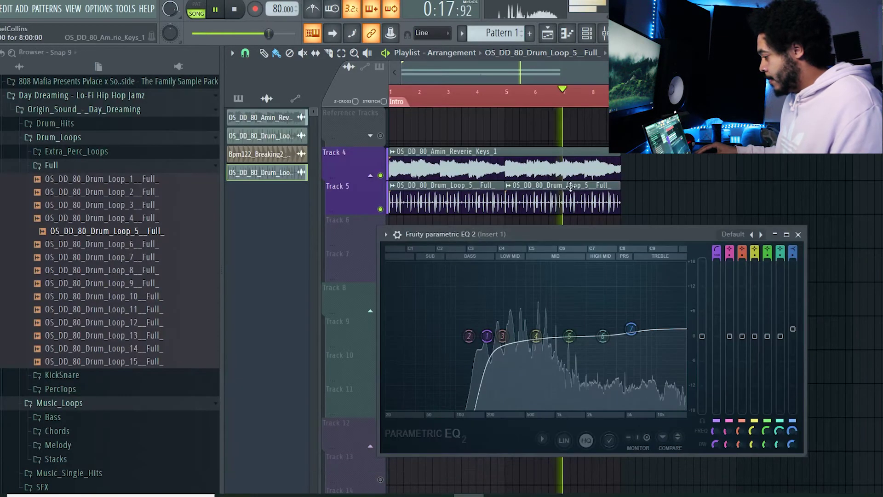
drag(545, 236, 550, 233)
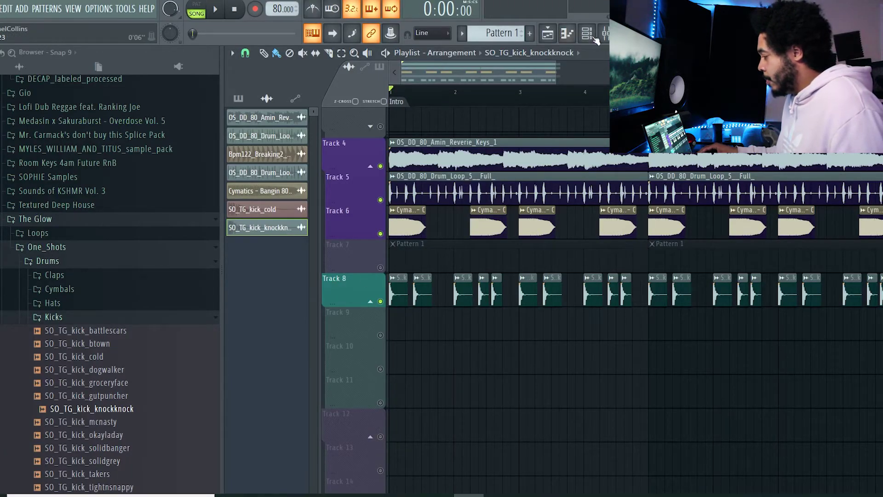
Step: Show the mixer, select Insert 2 and open its Fruity Parametric EQ 2
click(604, 34)
click(24, 156)
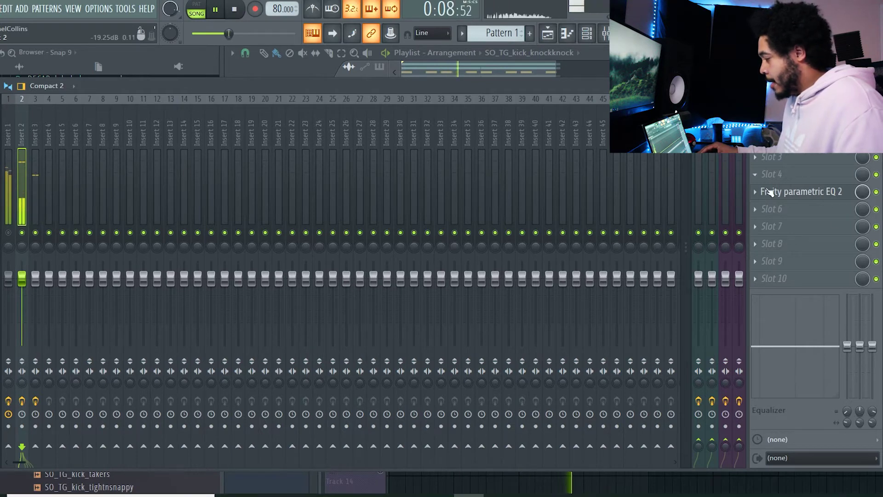
click(809, 193)
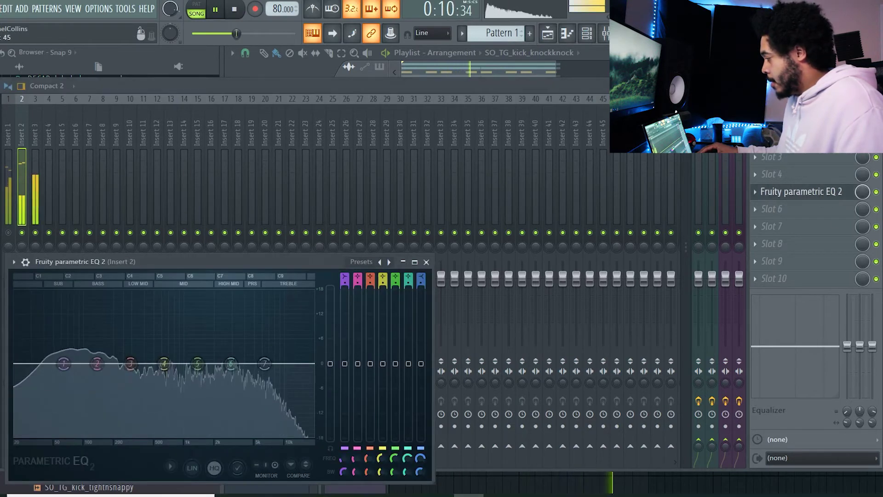
Step: Hide the mixer, move the EQ window up, and make band 1 a high-pass filter
key(F9)
drag(263, 264, 272, 108)
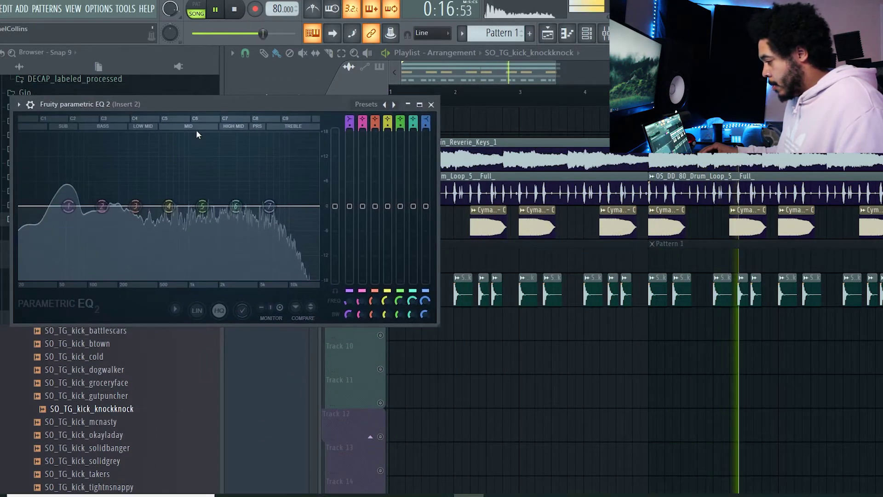
right_click(66, 212)
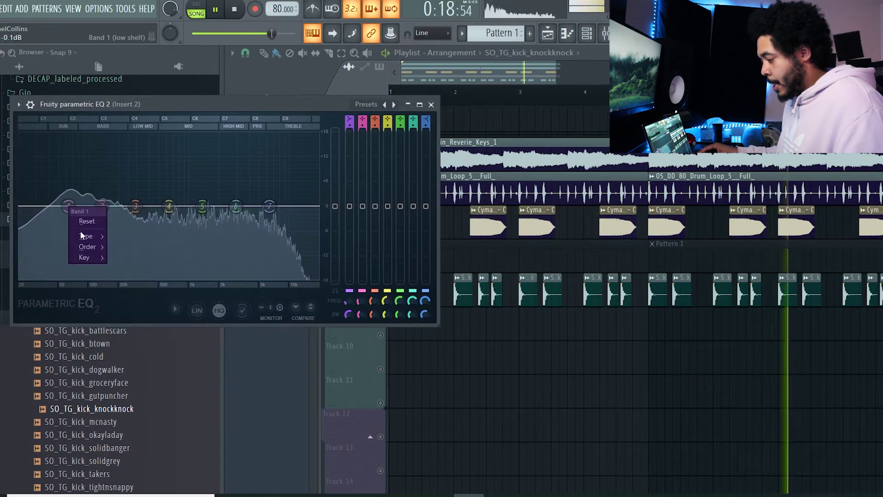
mouse_move(84, 236)
click(132, 268)
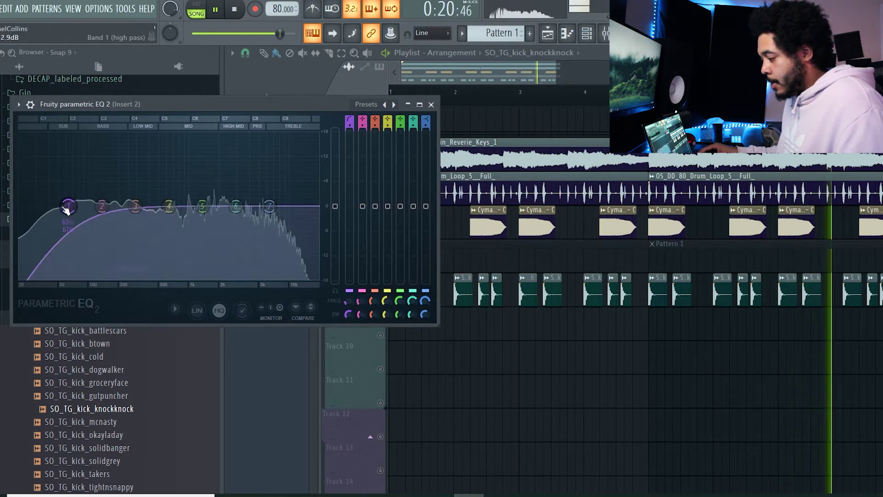
Step: Drag band 1's high-pass cutoff up to about 210 Hz
right_click(68, 205)
mouse_move(92, 251)
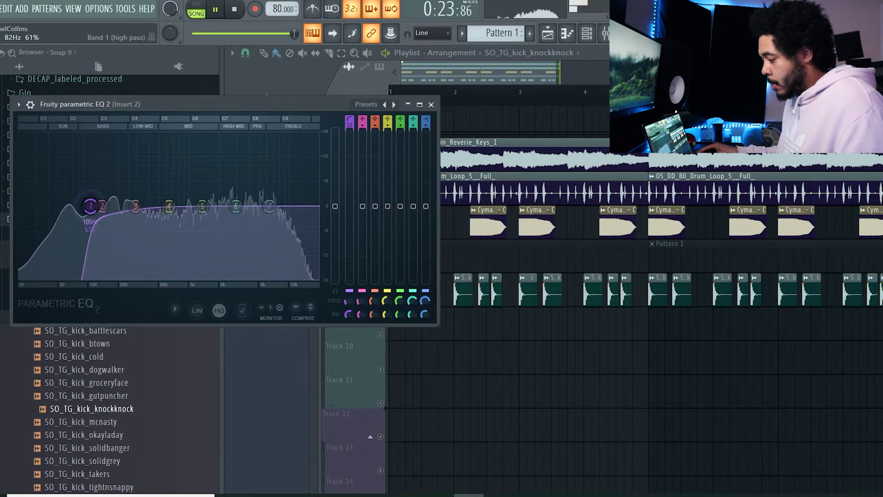
drag(90, 205, 120, 205)
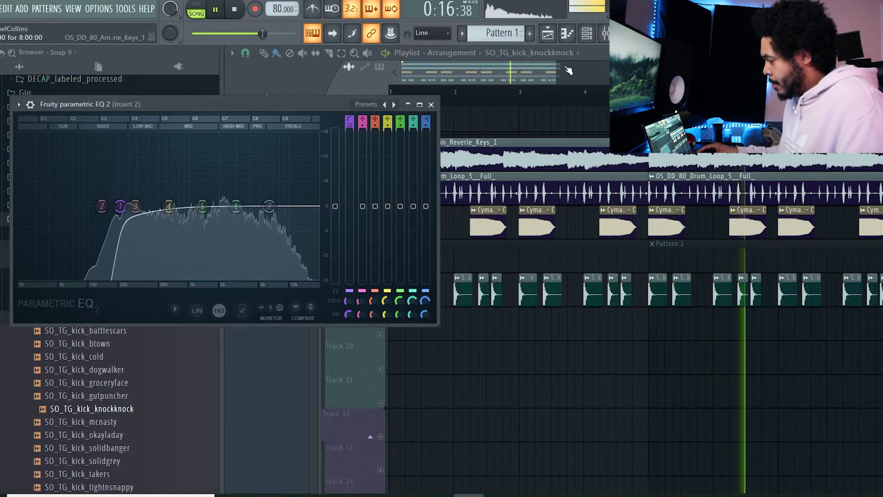
Step: Bring the mixer back up with Insert 2's Parametric EQ 2 slot visible
click(605, 33)
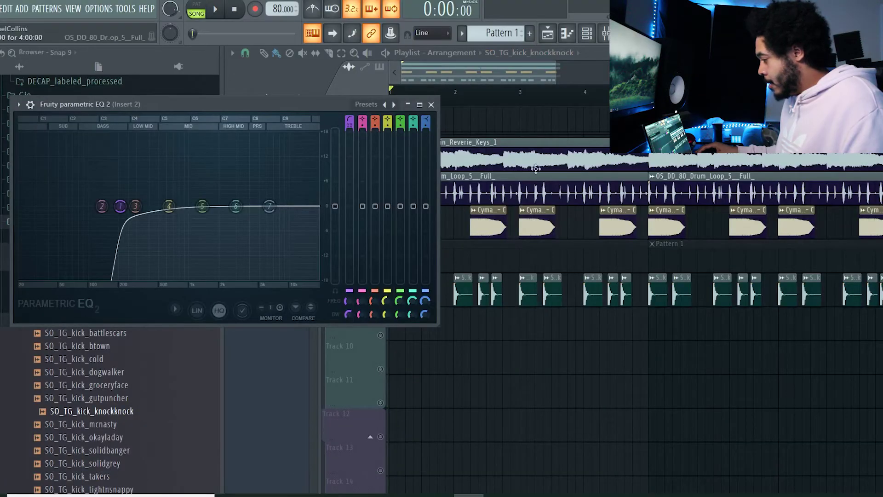
click(605, 37)
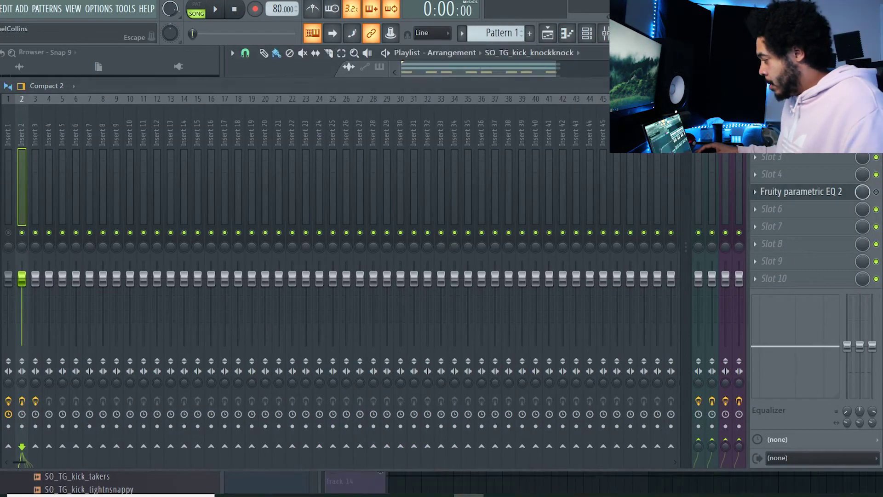
Step: Start song playback and close the mixer so Insert 2's EQ shows over the playlist
click(549, 38)
key(space)
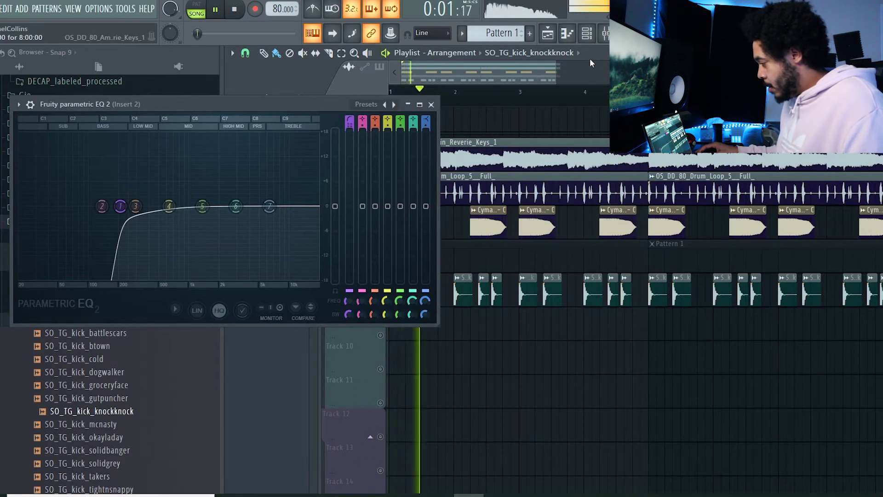
click(604, 35)
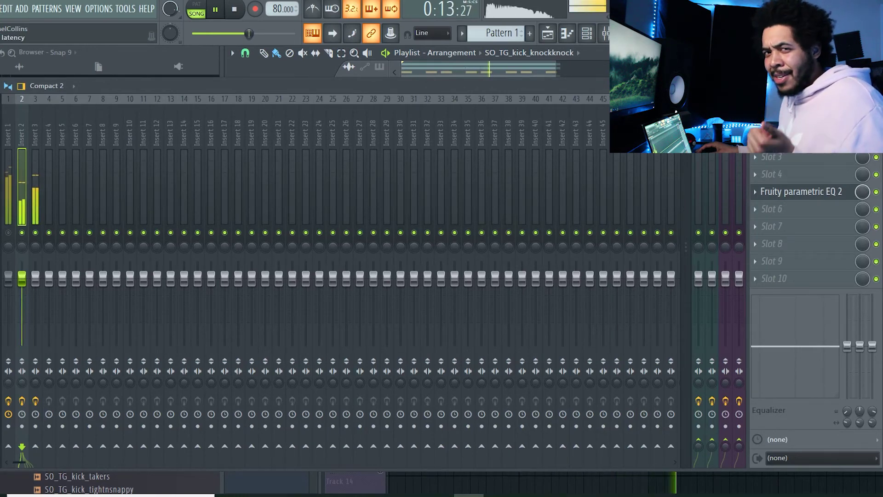
key(F9)
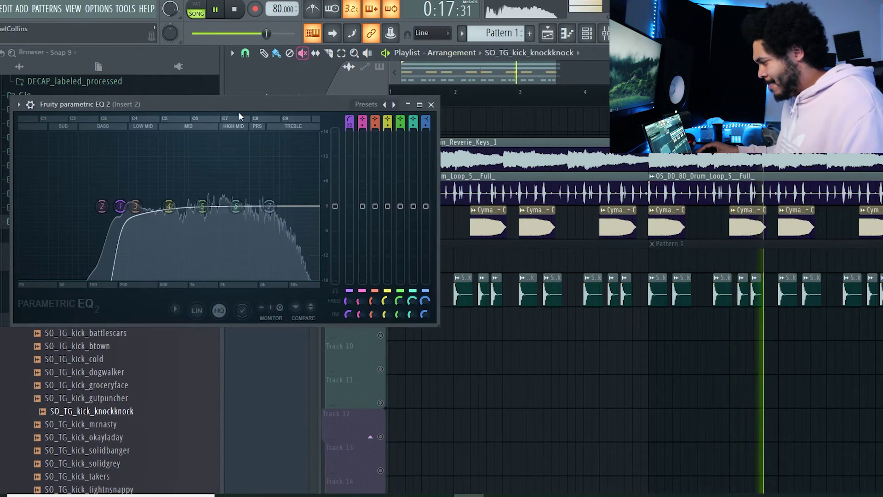
Step: Close the EQ window and bring up the mixer with the playlist hidden
click(431, 106)
scroll(376, 268, down, 2)
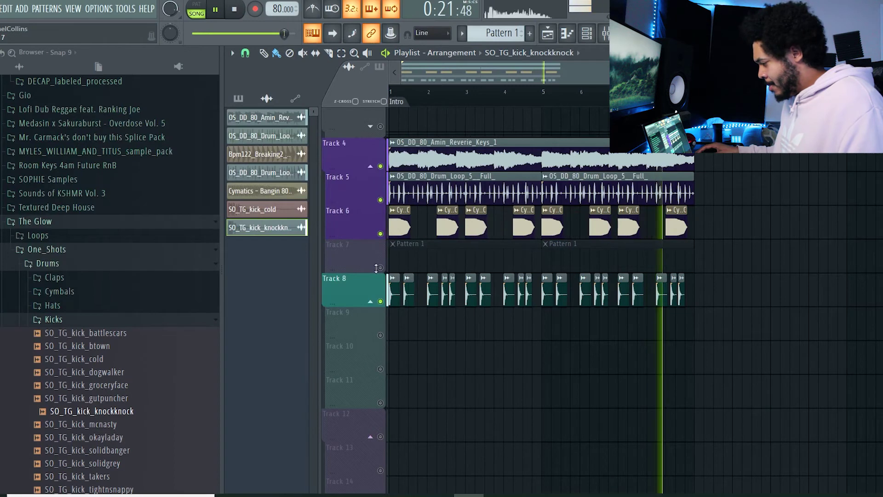
key(F9)
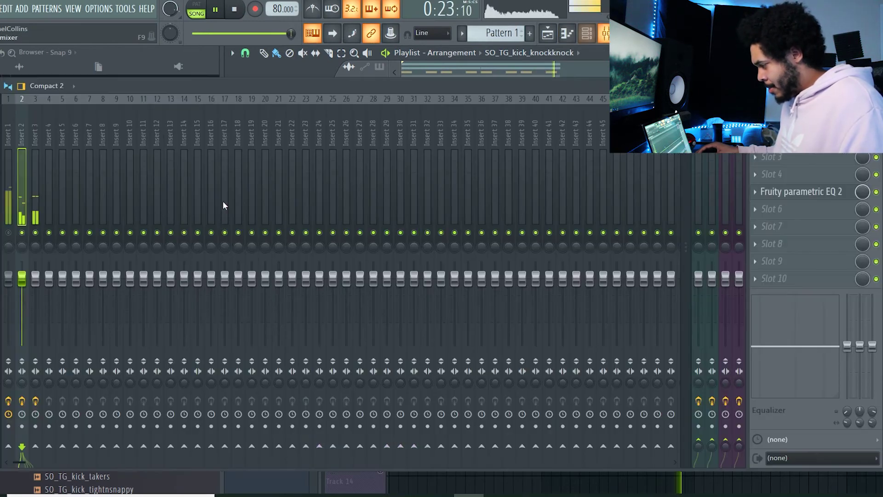
click(552, 36)
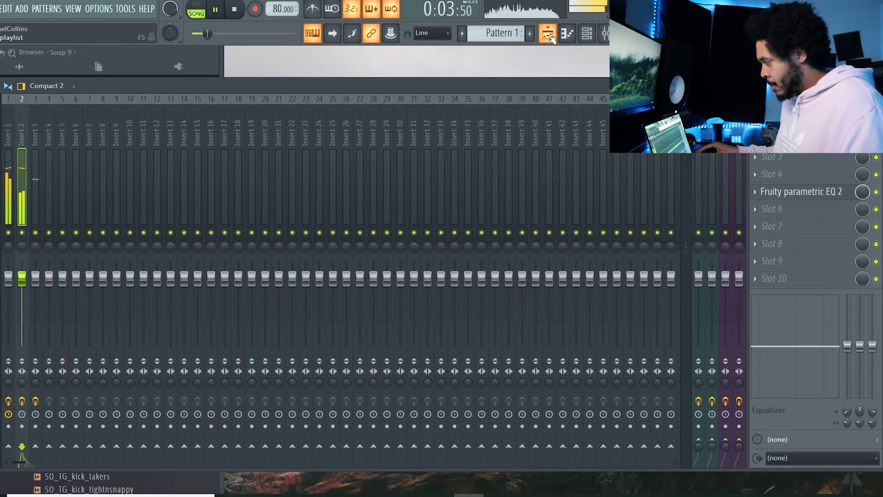
Step: Check Insert 1's Parametric EQ 2 high-pass near 207 Hz, then select Inserts 2 and 3
click(10, 182)
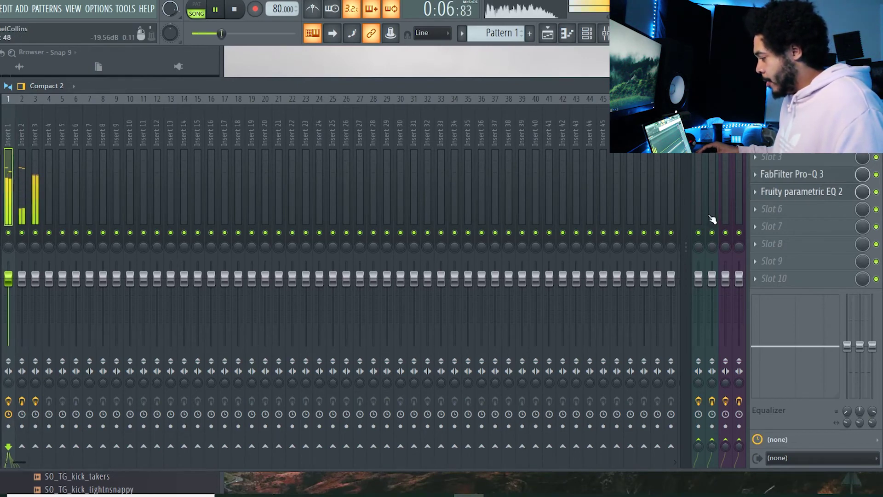
click(801, 191)
drag(581, 258, 430, 184)
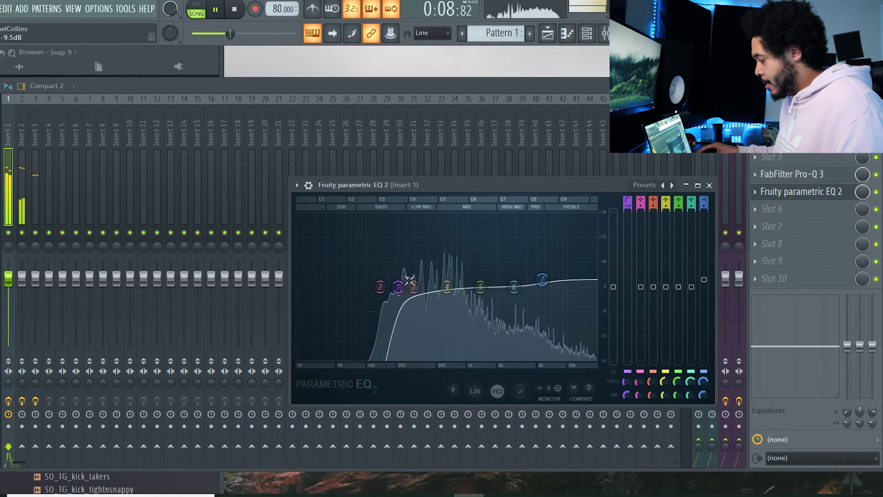
mouse_move(399, 287)
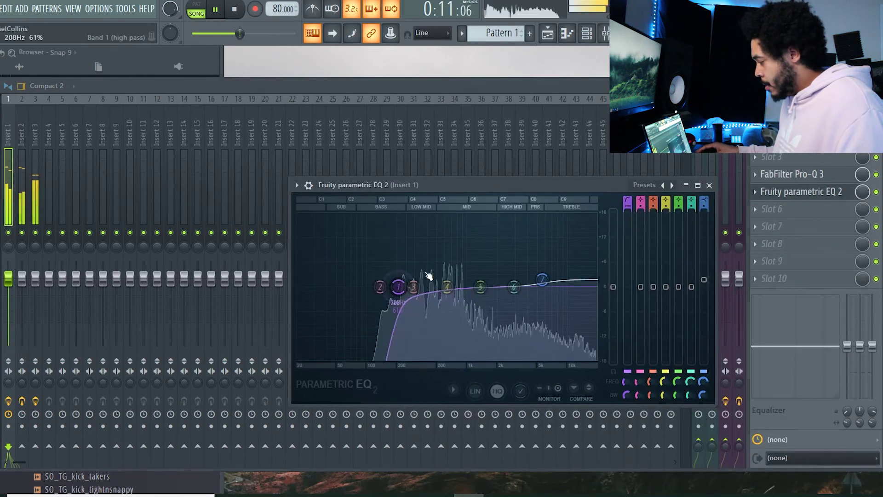
click(710, 186)
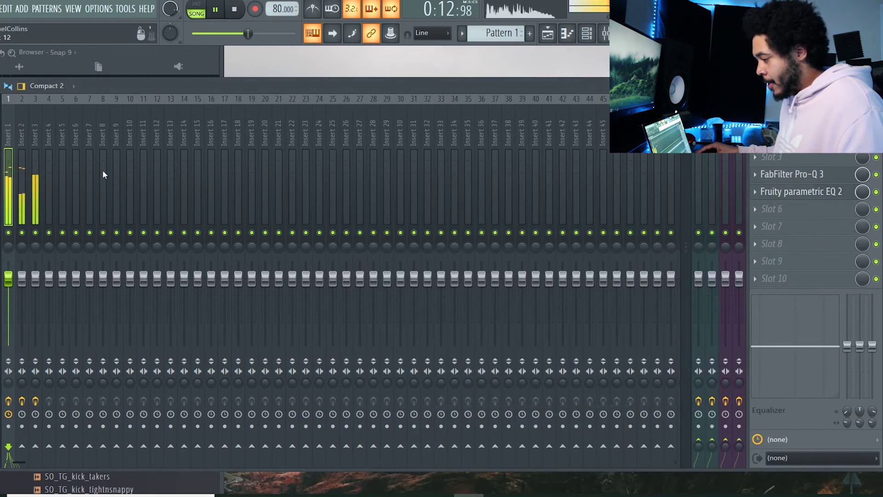
click(24, 165)
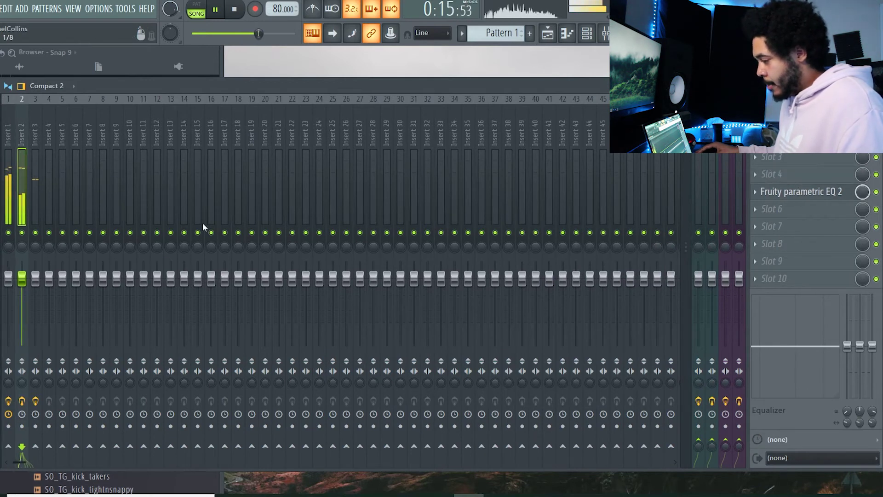
click(37, 213)
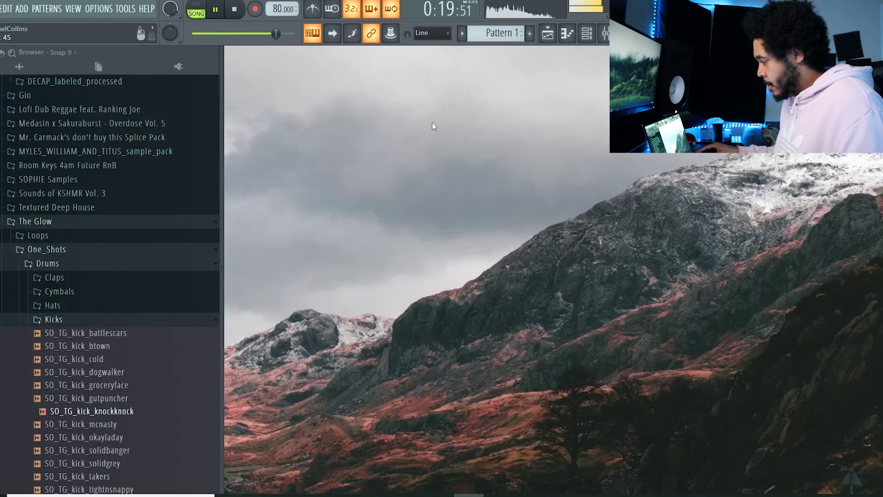
Step: Return to the playlist arrangement with Insert 2's high-pass EQ open over it
click(548, 35)
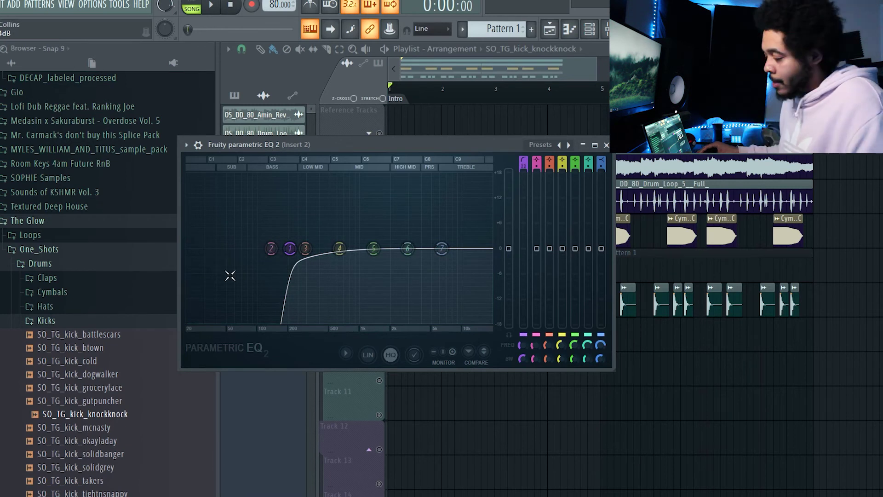
Step: Make EQ band 7 a Steep 8 low-pass filter dropping sharply near 6 kHz
right_click(441, 249)
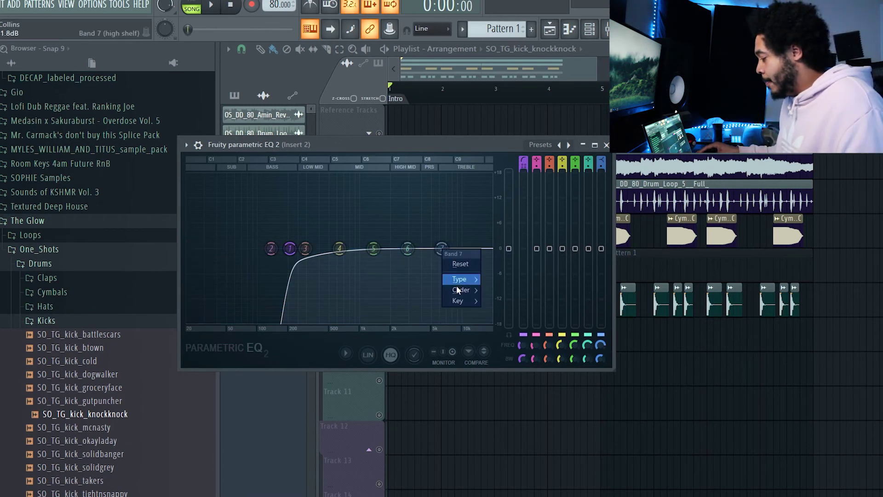
mouse_move(460, 281)
click(505, 291)
right_click(442, 249)
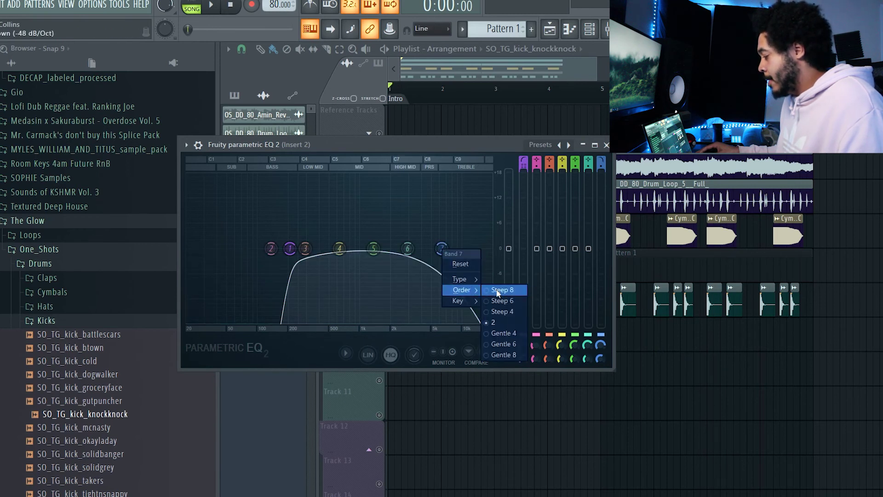
click(498, 290)
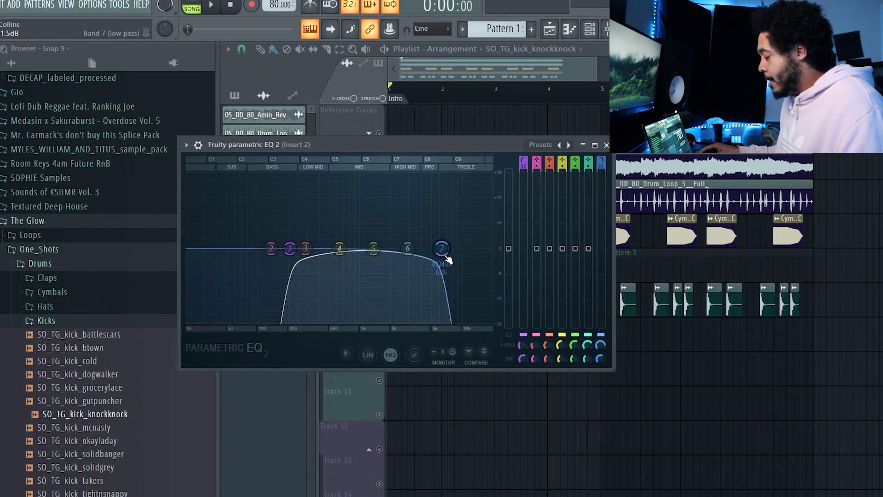